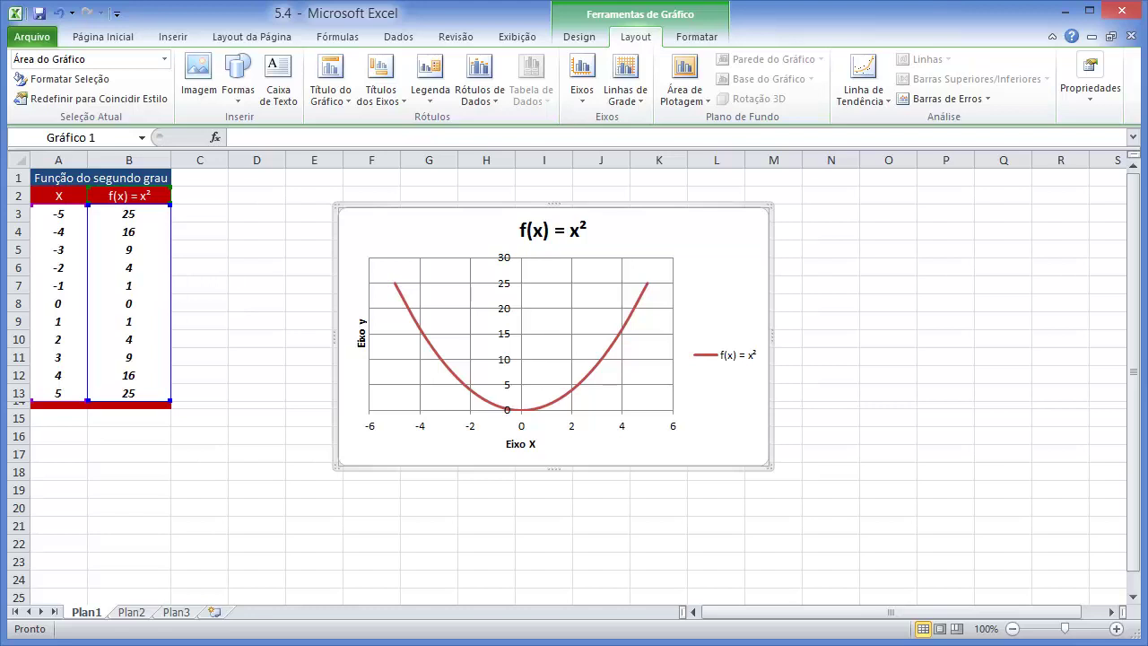
Delete the existing f(x) = x² chart from the sheet and select cell B3 to inspect its formula
{"action": "key", "text": "Delete"}
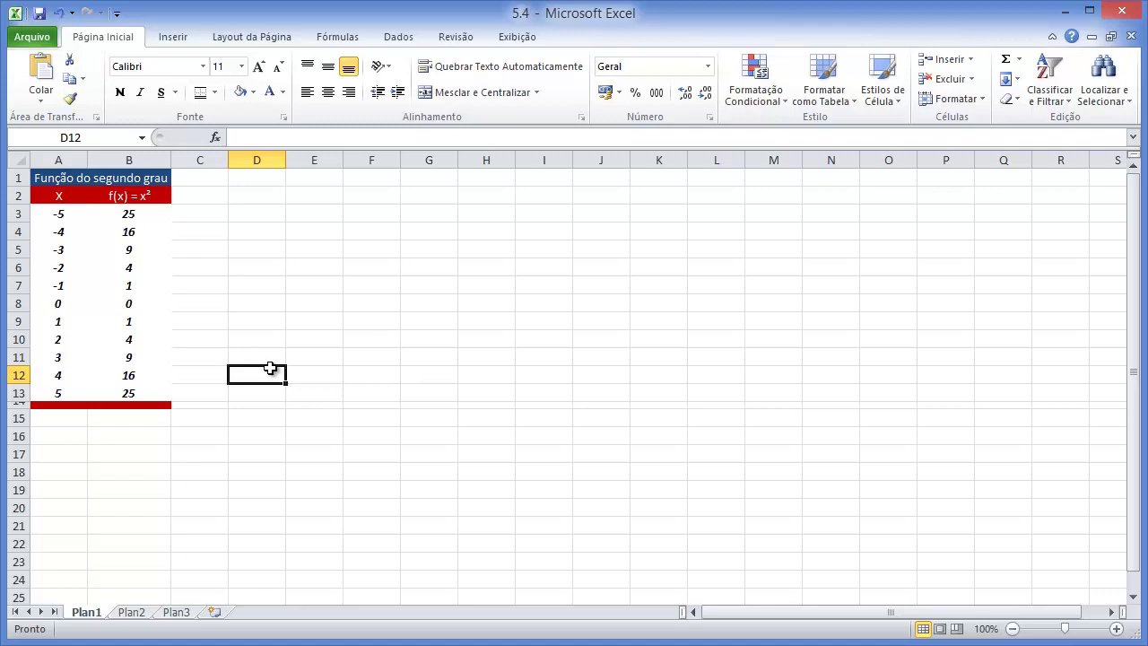
{"action": "left_click", "coordinate": [137, 219]}
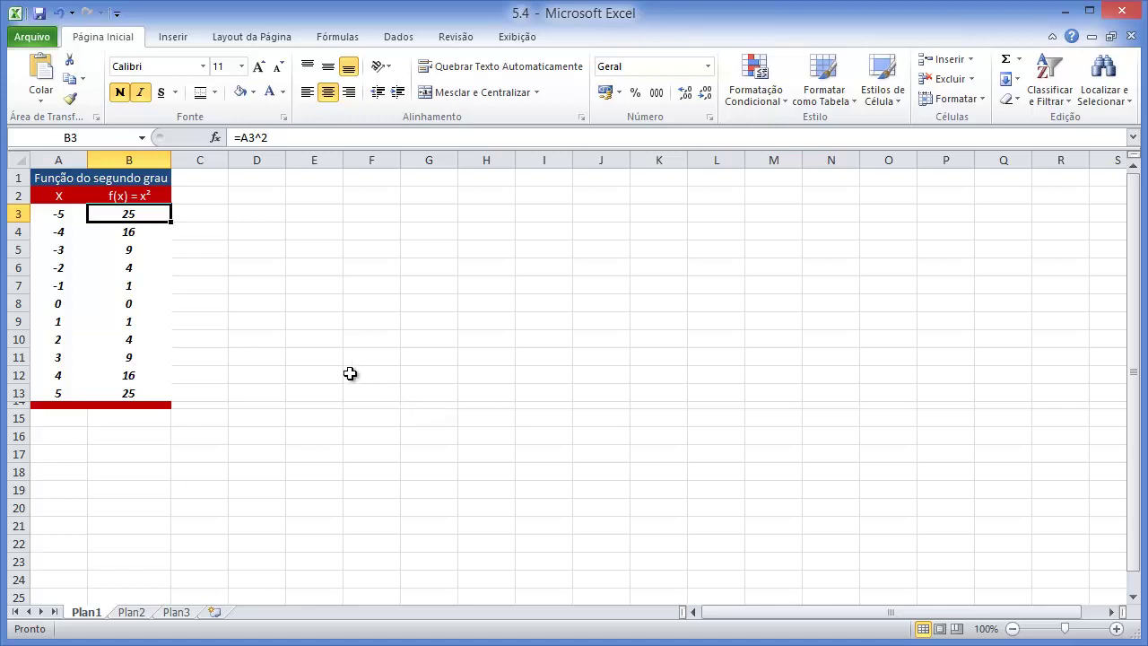
Insert a scatter chart with smooth lines and no markers from A2:B13, and move it up to start around row 3
{"action": "left_click_drag", "start_coordinate": [56, 195], "coordinate": [133, 395]}
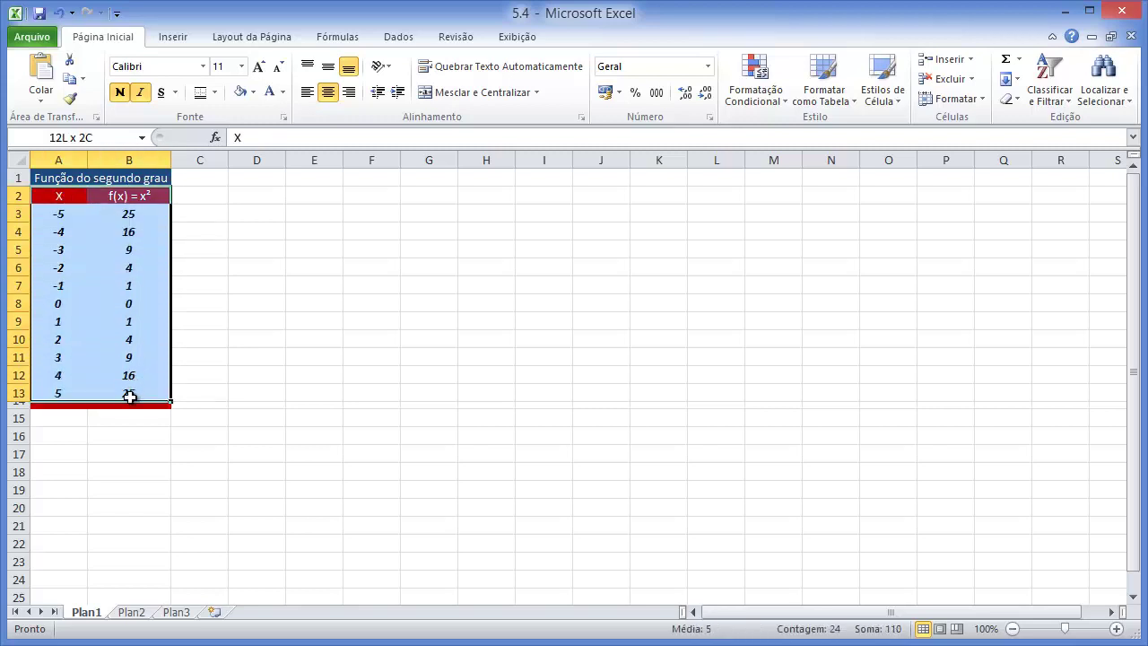
{"action": "left_click", "coordinate": [173, 38]}
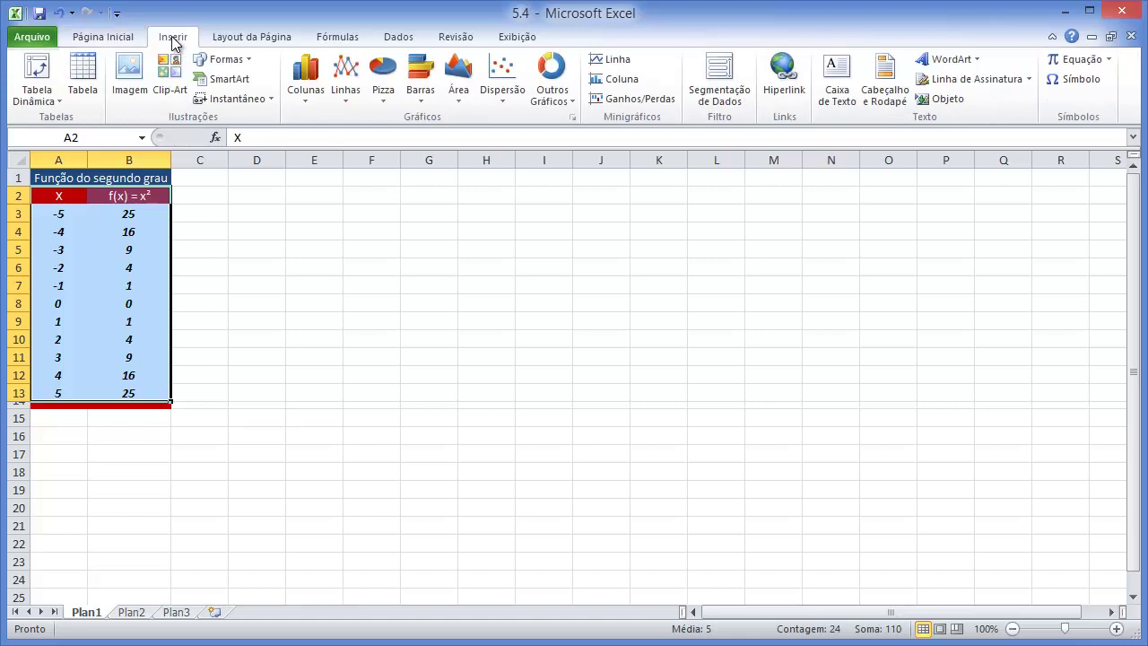
{"action": "left_click", "coordinate": [509, 107]}
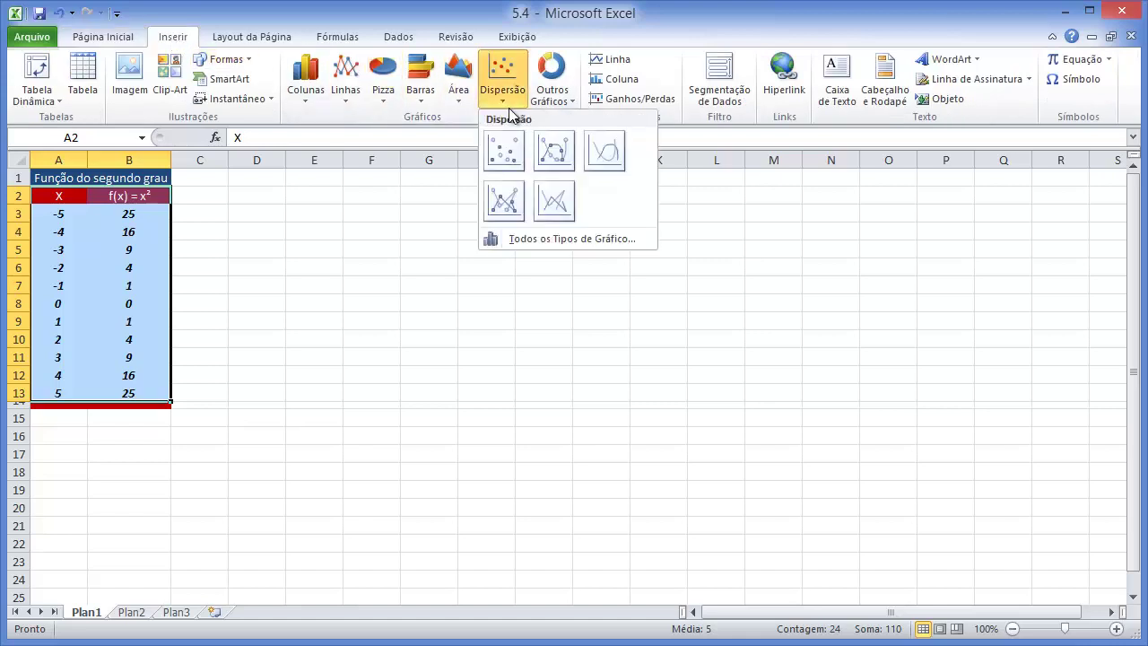
{"action": "left_click", "coordinate": [505, 97]}
{"action": "left_click", "coordinate": [505, 96]}
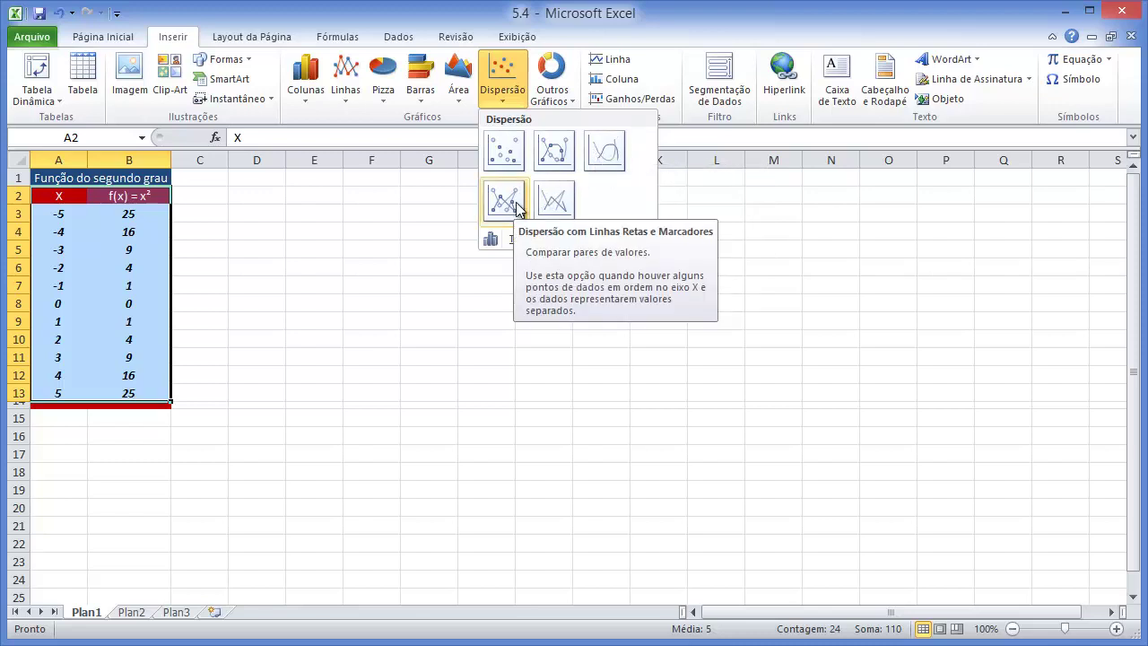
{"action": "left_click", "coordinate": [607, 162]}
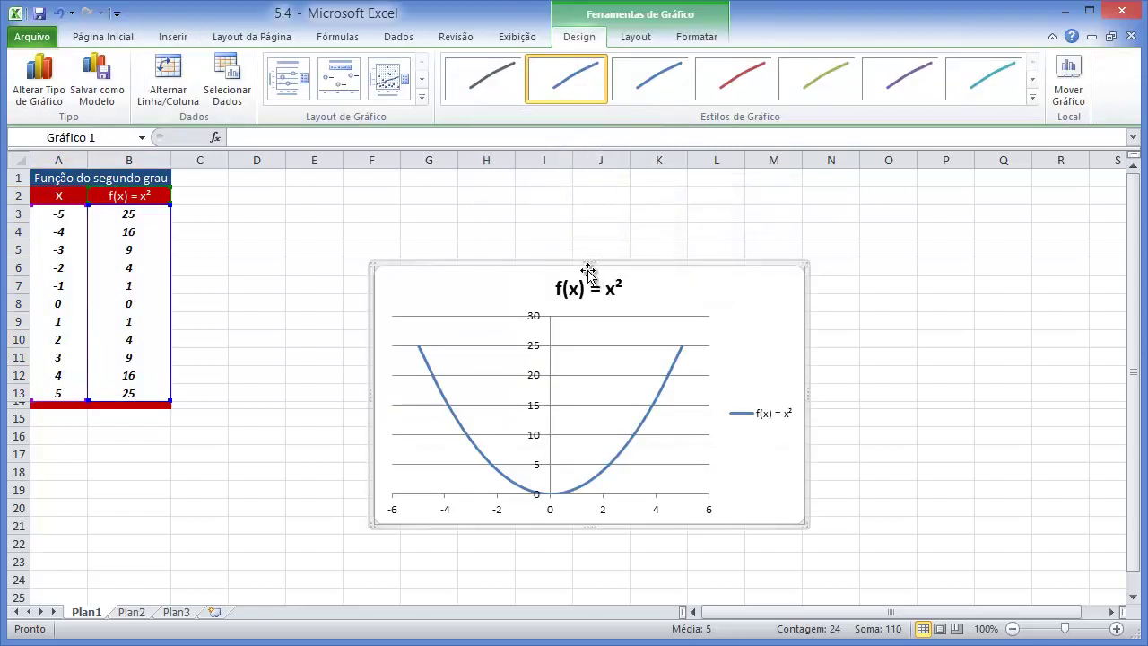
{"action": "left_click_drag", "start_coordinate": [585, 267], "coordinate": [549, 211]}
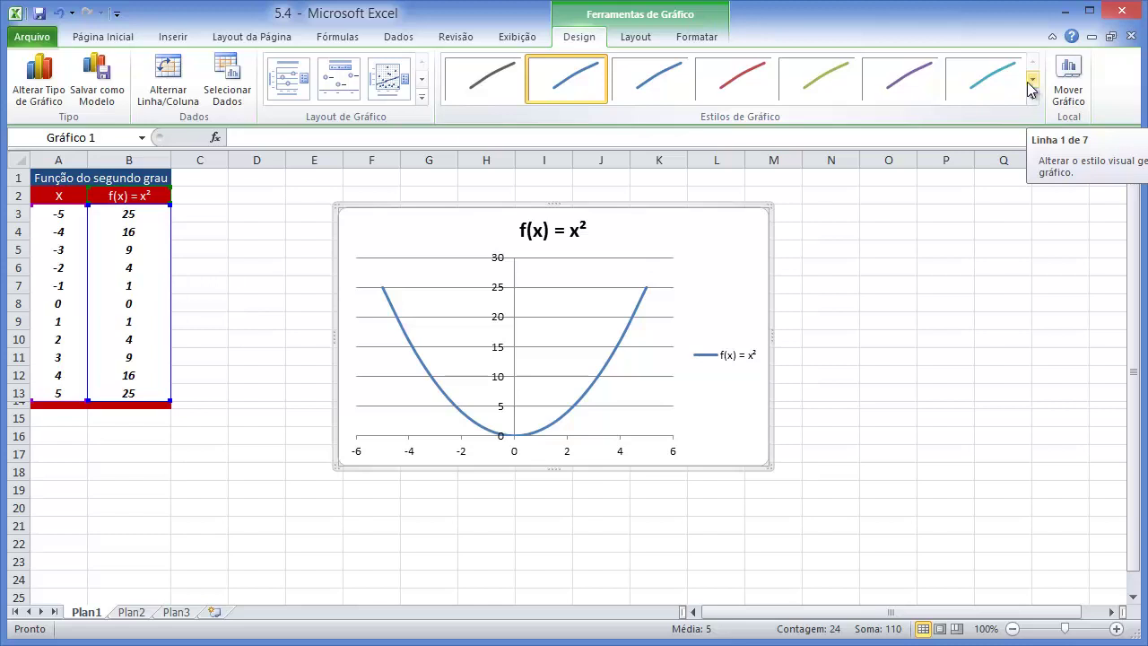
Try the thick orange line chart style on the parabola
{"action": "left_click", "coordinate": [1032, 79]}
{"action": "left_click", "coordinate": [1032, 79]}
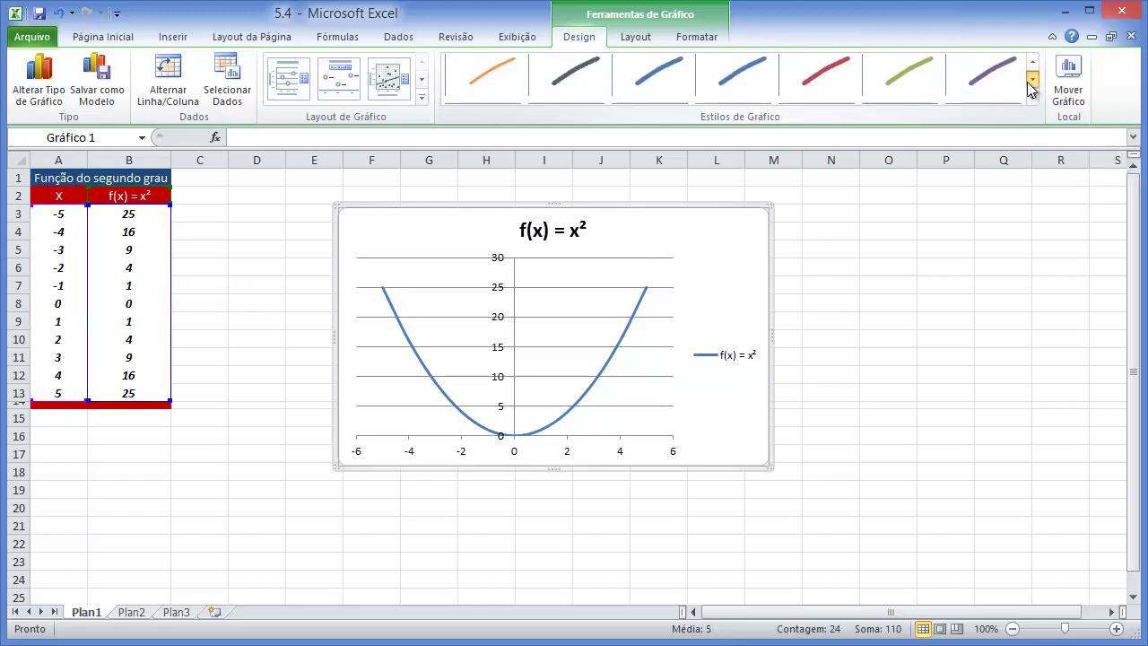
{"action": "left_click", "coordinate": [1032, 79]}
{"action": "left_click", "coordinate": [1031, 79]}
{"action": "left_click", "coordinate": [1031, 81]}
{"action": "left_click", "coordinate": [1032, 80]}
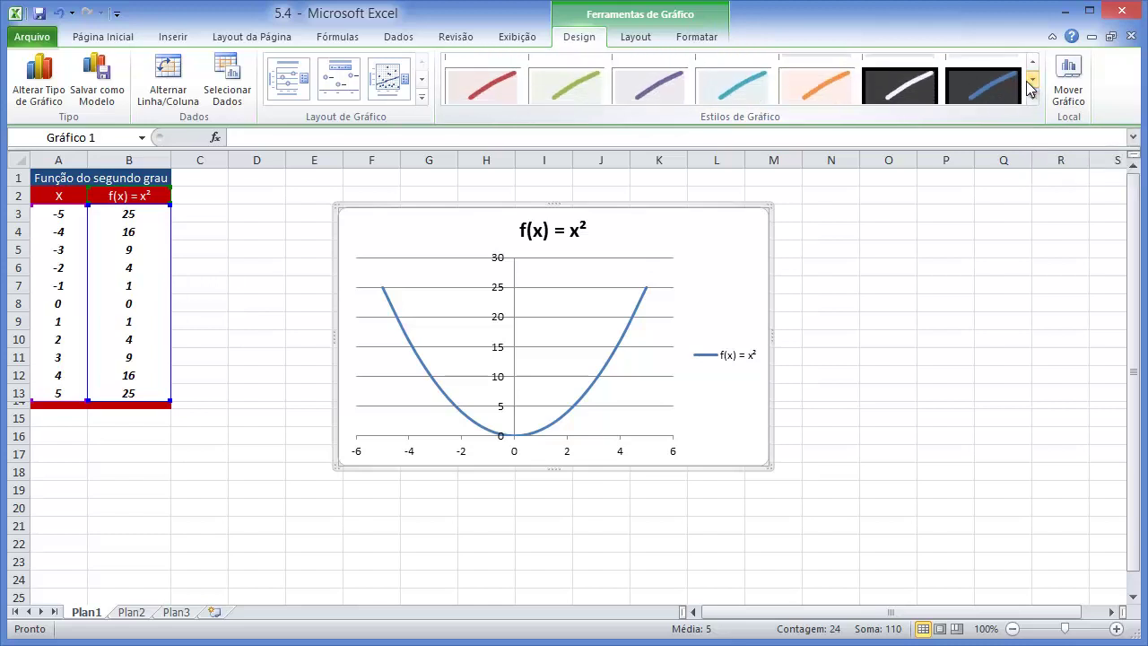
{"action": "left_click", "coordinate": [1032, 81]}
{"action": "left_click", "coordinate": [1036, 62]}
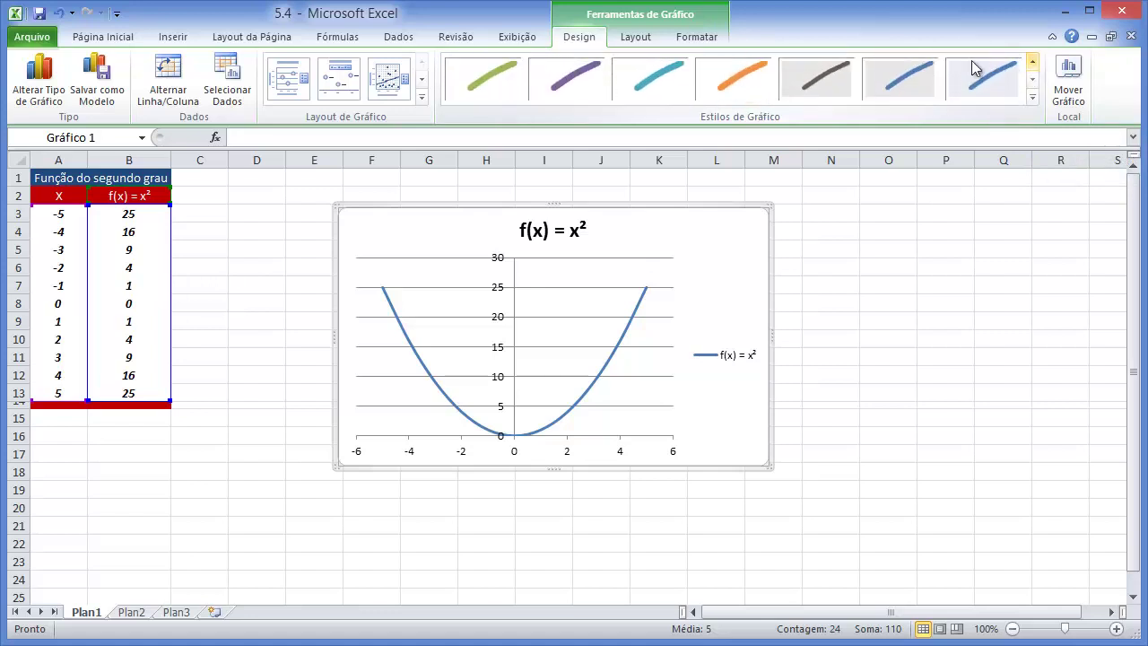
{"action": "left_click", "coordinate": [739, 68]}
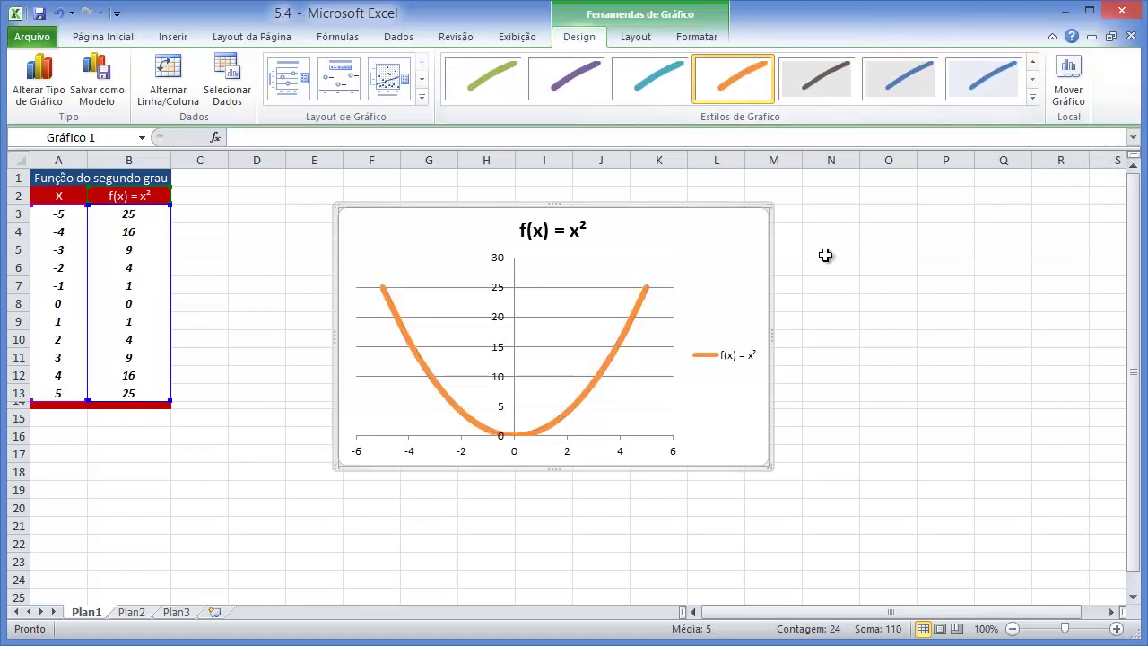
Try the thin purple chart style, and settle on the thin red line style for the parabola
{"action": "left_click", "coordinate": [1031, 64]}
{"action": "left_click", "coordinate": [1032, 64]}
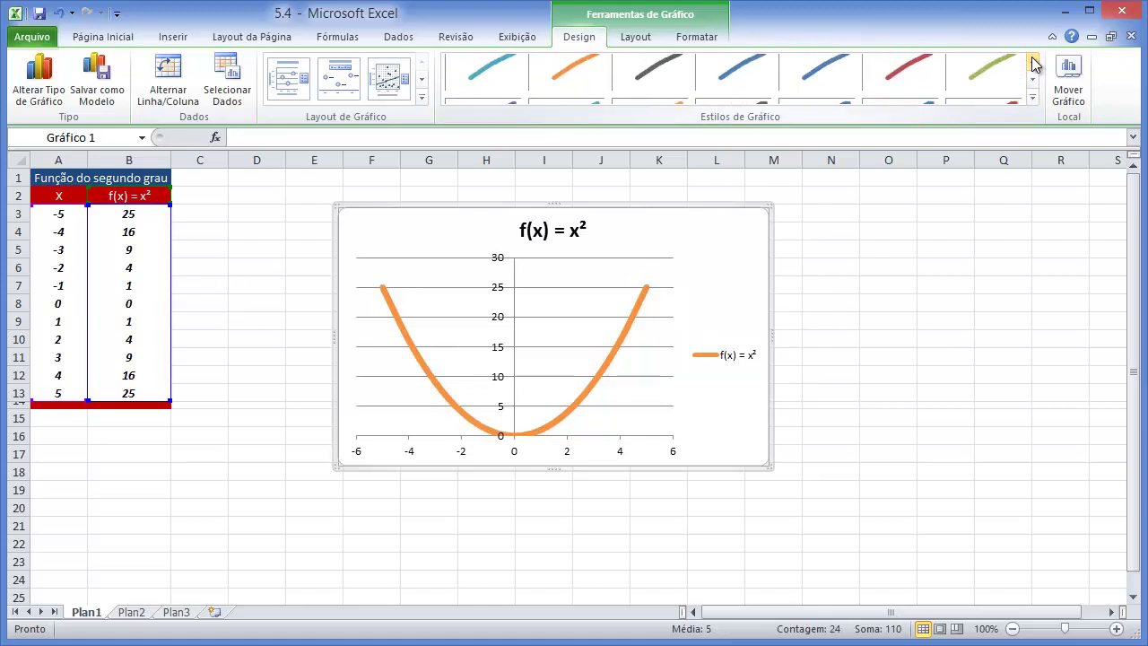
{"action": "left_click", "coordinate": [1032, 65]}
{"action": "left_click", "coordinate": [1031, 65]}
{"action": "left_click", "coordinate": [903, 83]}
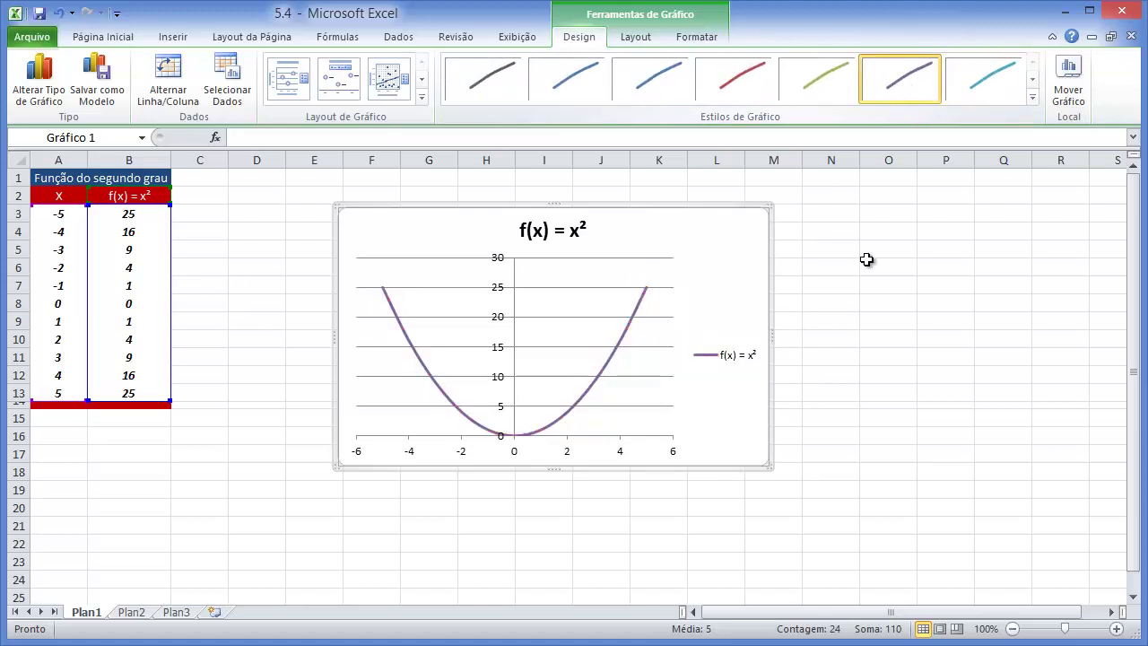
{"action": "left_click", "coordinate": [745, 94]}
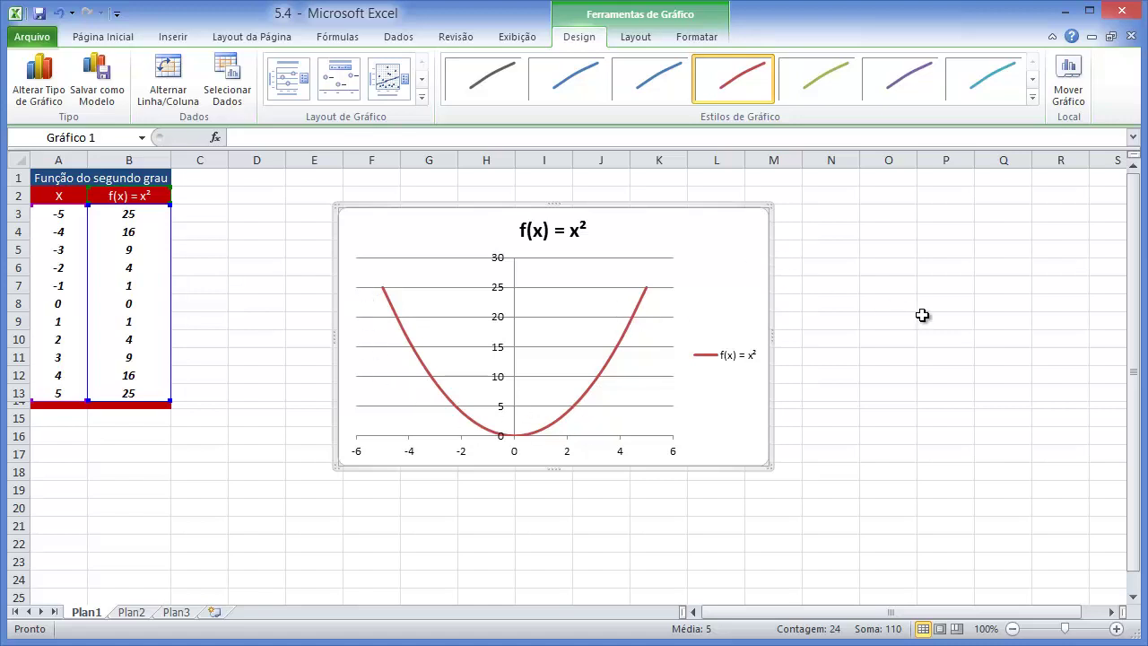
Add a title below the chart's primary horizontal axis reading "Eixo X"
{"action": "left_click", "coordinate": [636, 36]}
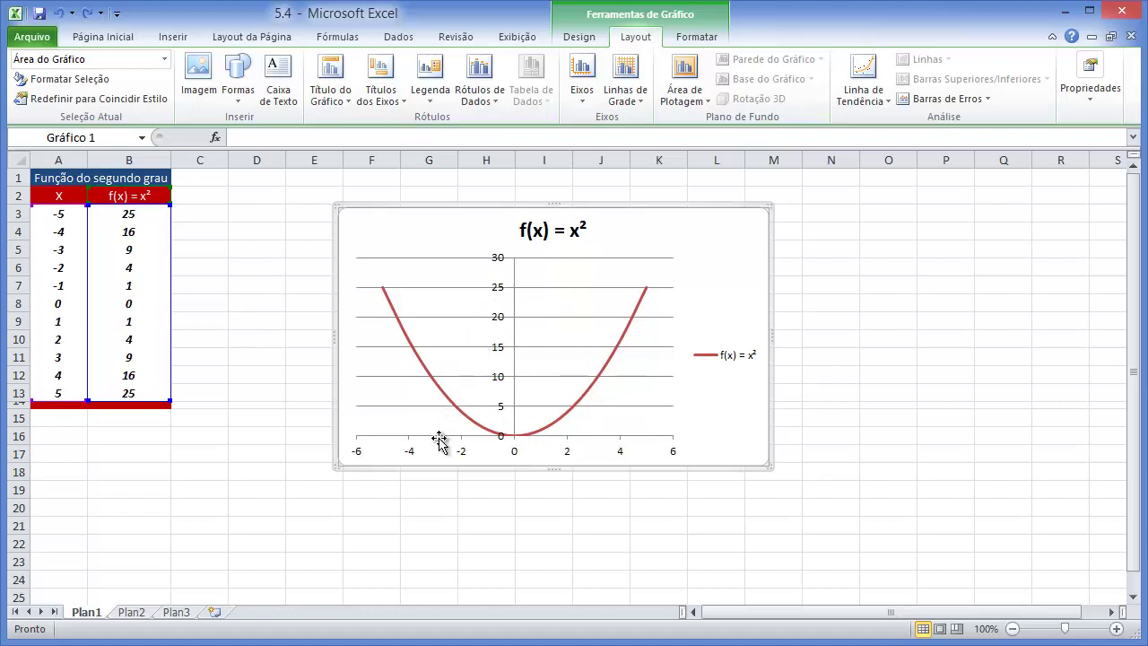
{"action": "left_click", "coordinate": [396, 109]}
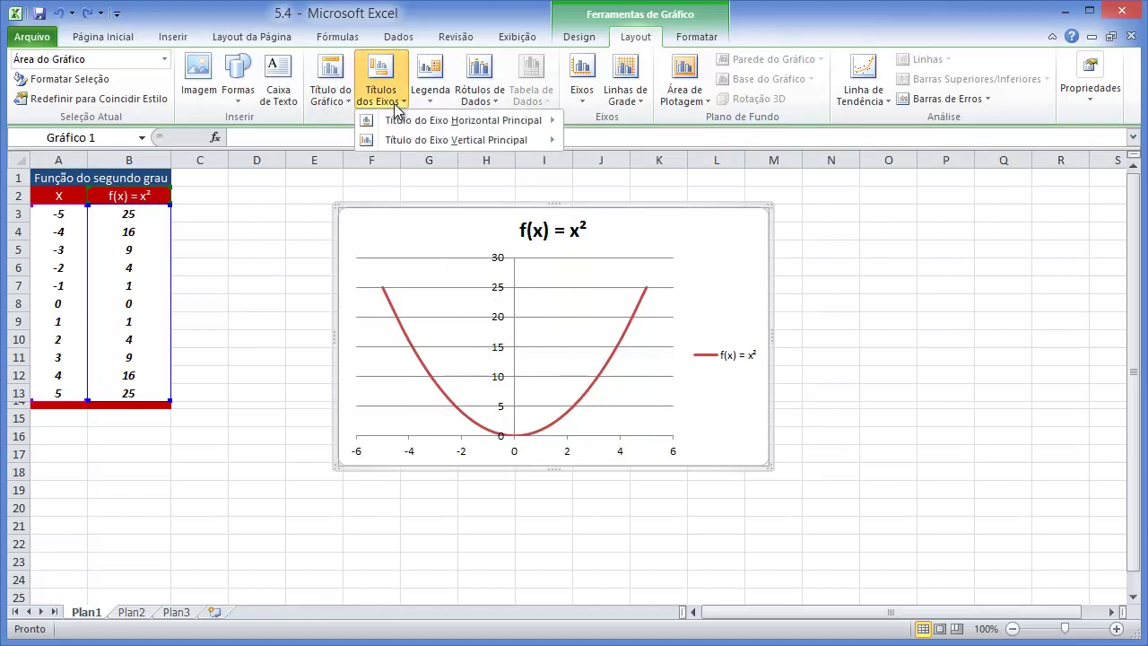
{"action": "mouse_move", "coordinate": [397, 120]}
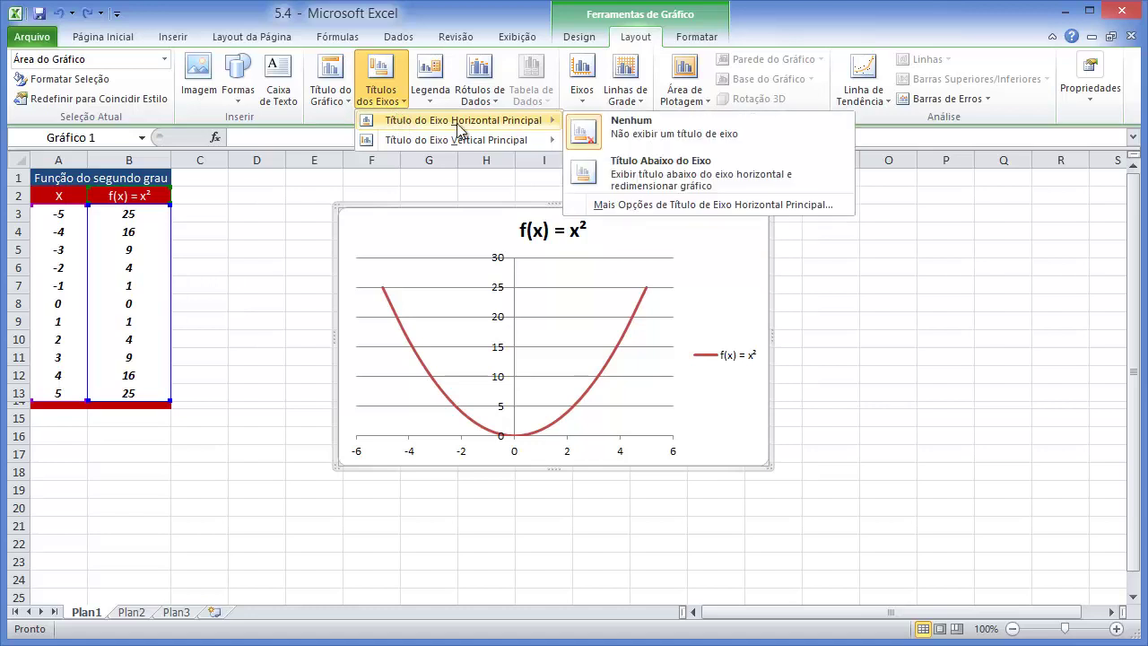
{"action": "left_click", "coordinate": [632, 183]}
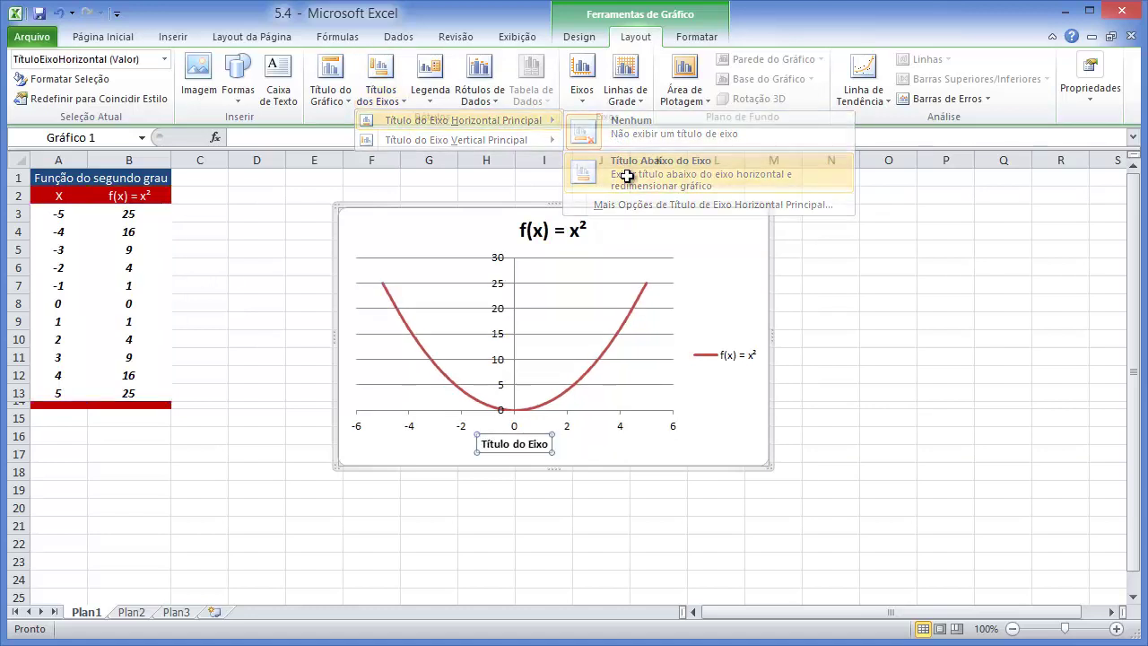
{"action": "triple_click", "coordinate": [518, 449]}
{"action": "type", "text": "Eixo X"}
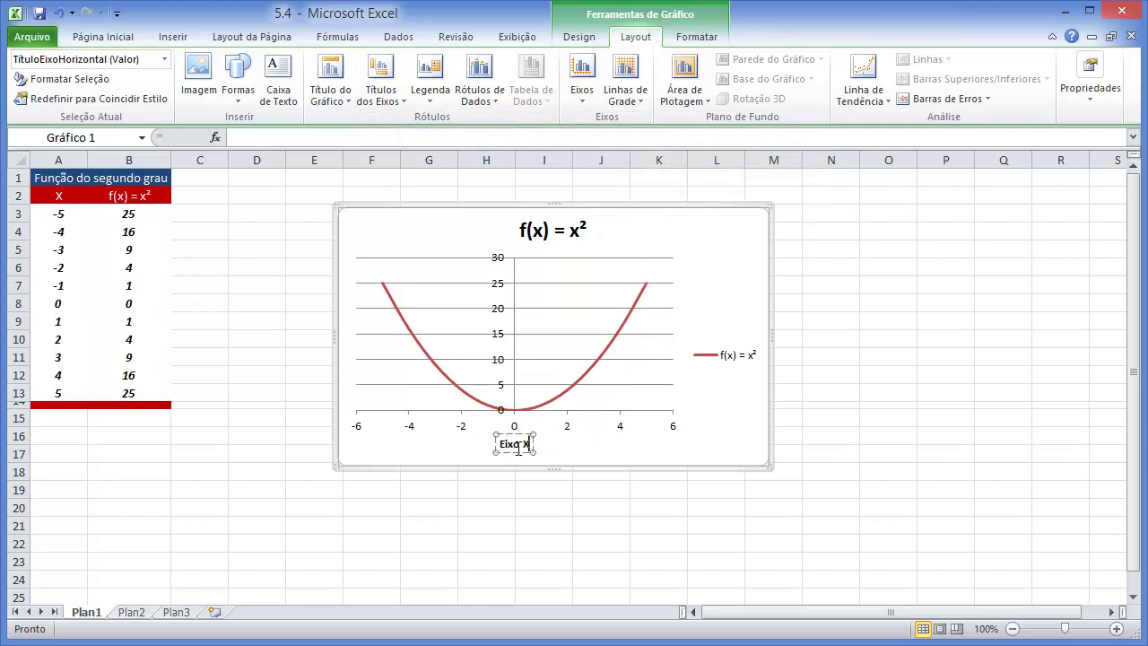
{"action": "left_click", "coordinate": [596, 458]}
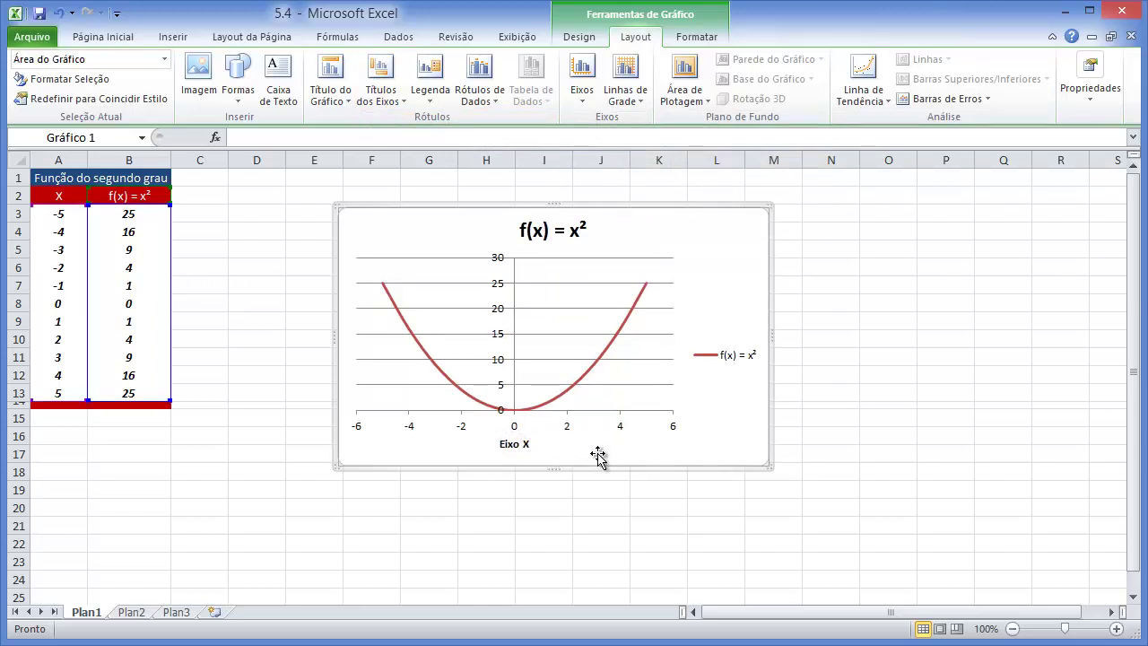
Add a rotated title to the chart's primary vertical axis reading "Eixo Y"
{"action": "left_click", "coordinate": [380, 95]}
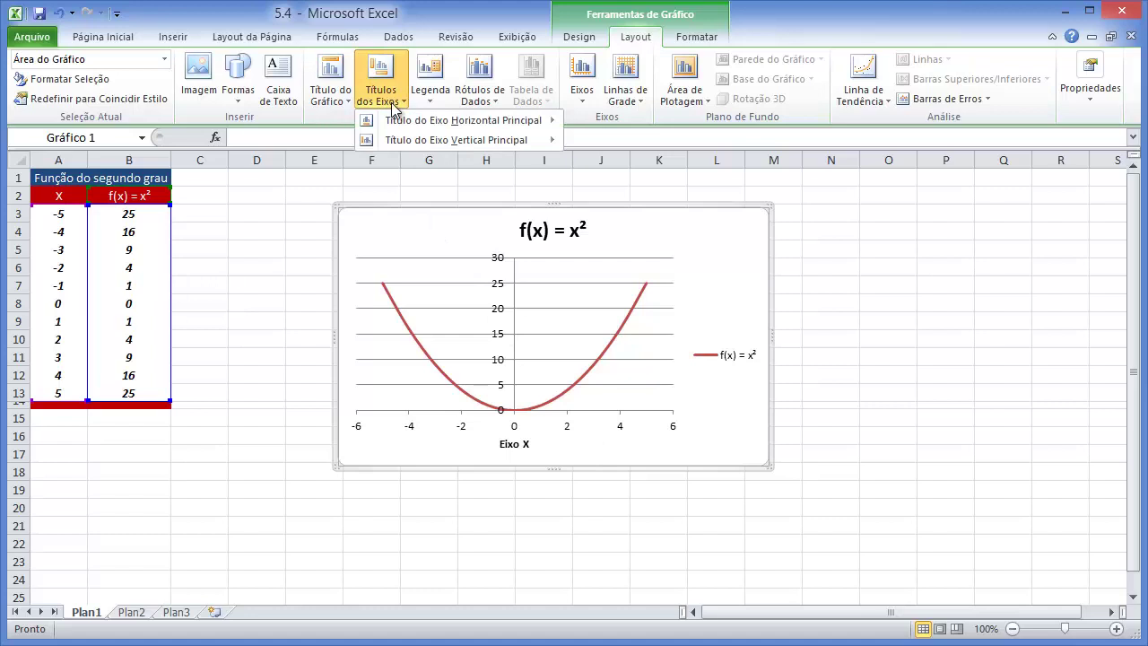
{"action": "mouse_move", "coordinate": [418, 133]}
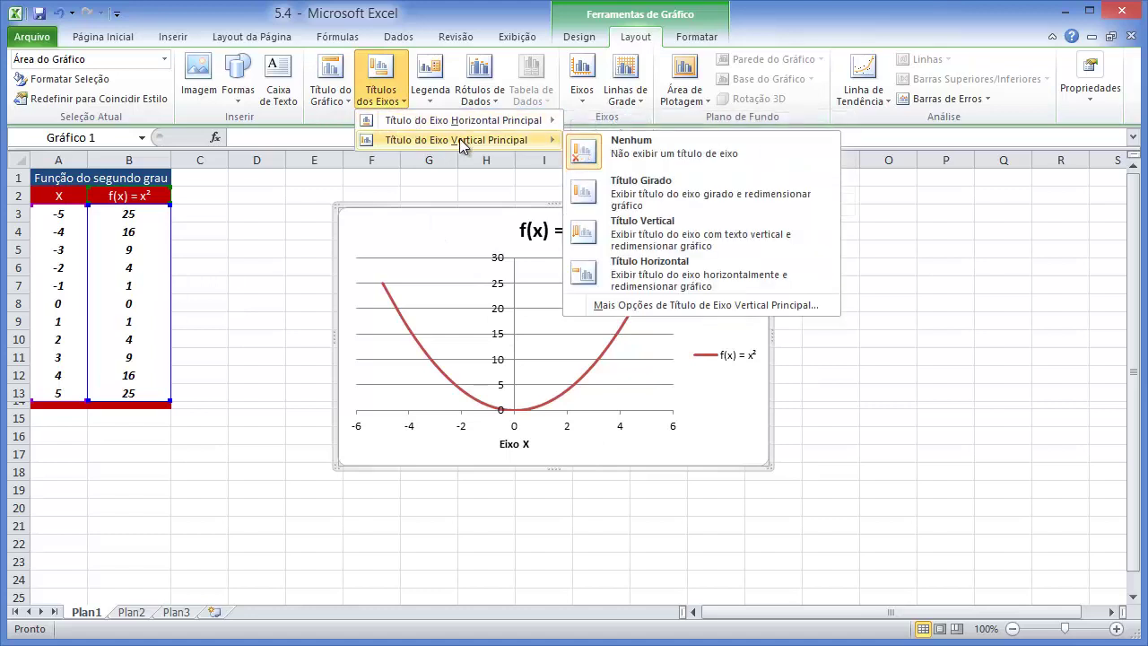
{"action": "left_click", "coordinate": [607, 194]}
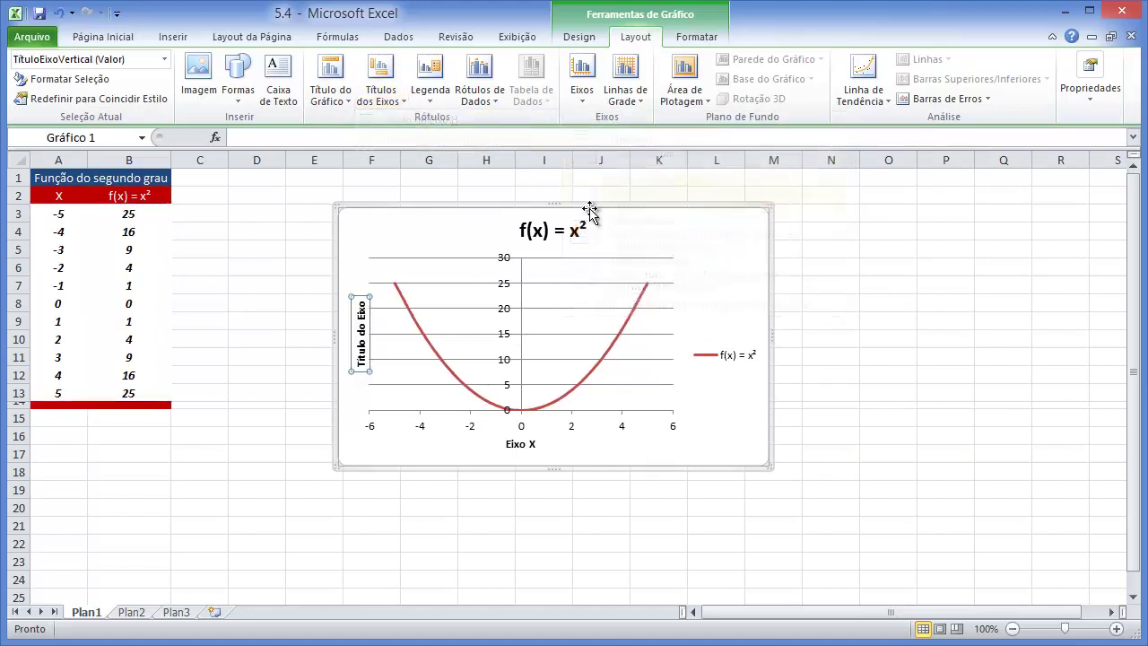
{"action": "triple_click", "coordinate": [371, 338]}
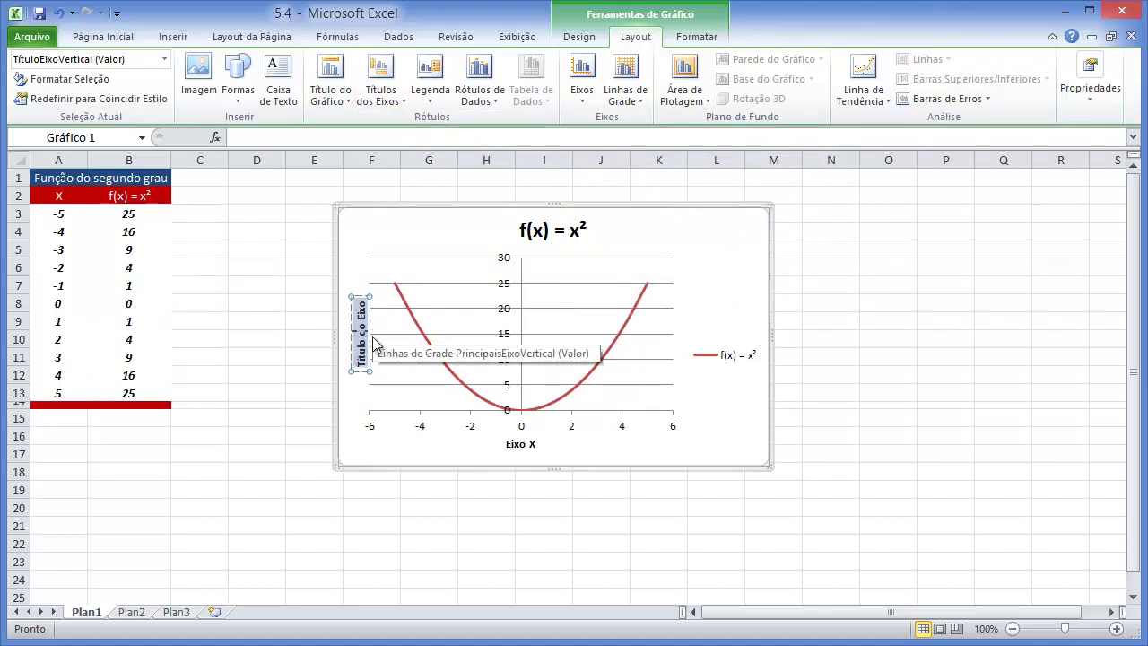
{"action": "type", "text": "Eixo Y"}
{"action": "left_click", "coordinate": [758, 269]}
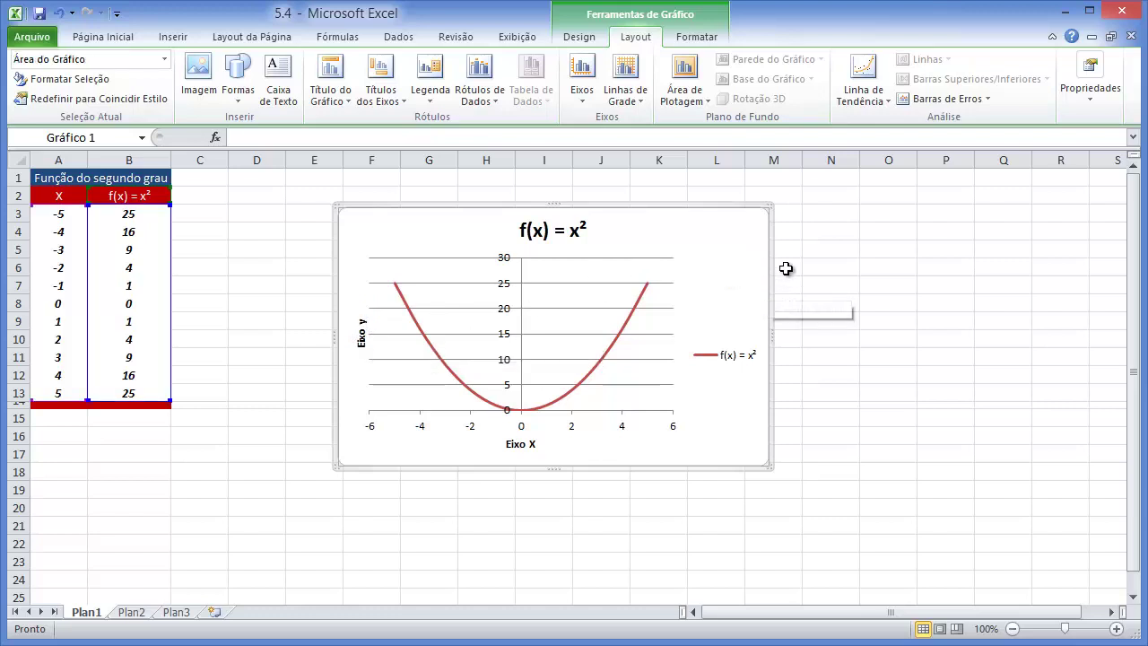
Try the chart without horizontal gridlines by setting them to Nenhuma
{"action": "left_click", "coordinate": [619, 290]}
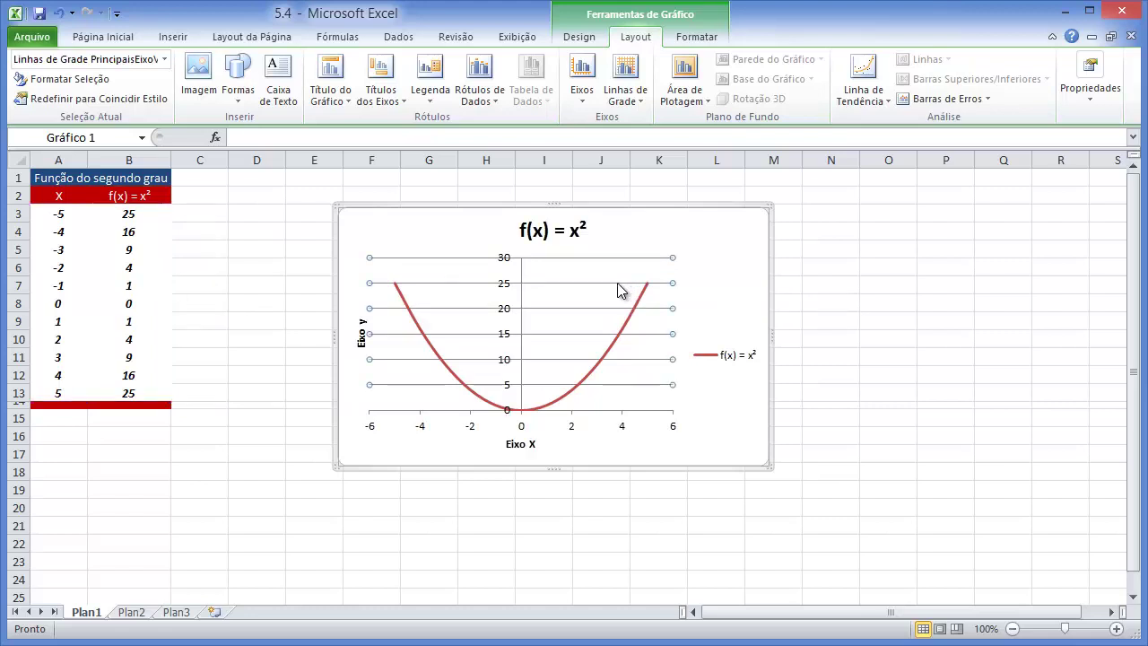
{"action": "key", "text": "Delete"}
{"action": "left_click", "coordinate": [644, 103]}
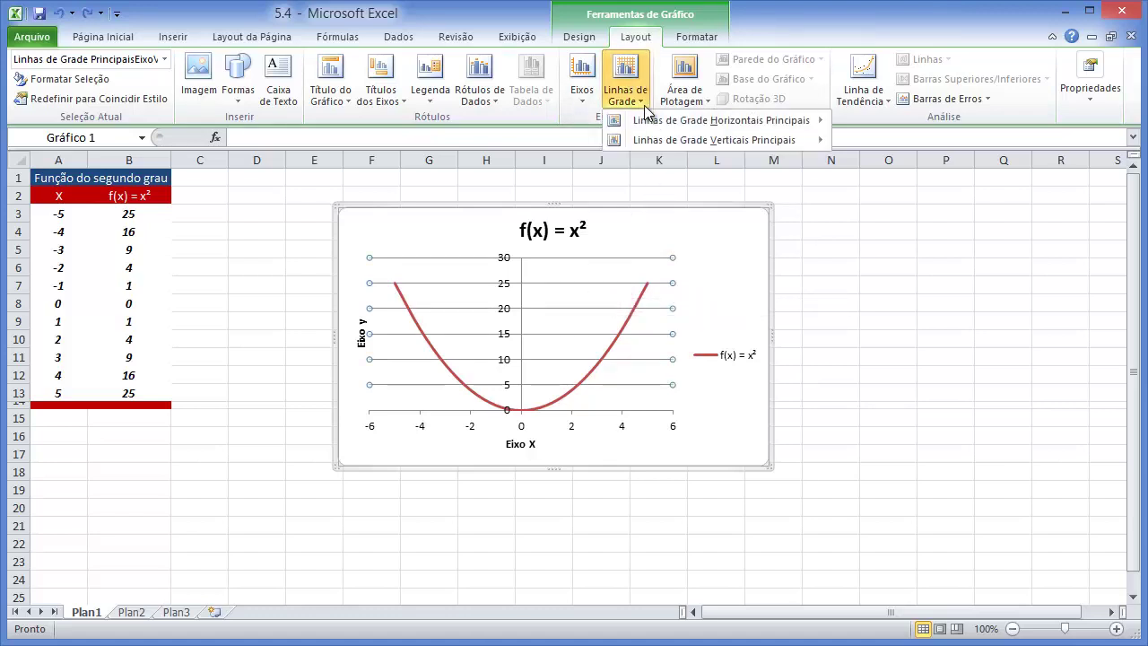
{"action": "mouse_move", "coordinate": [695, 126]}
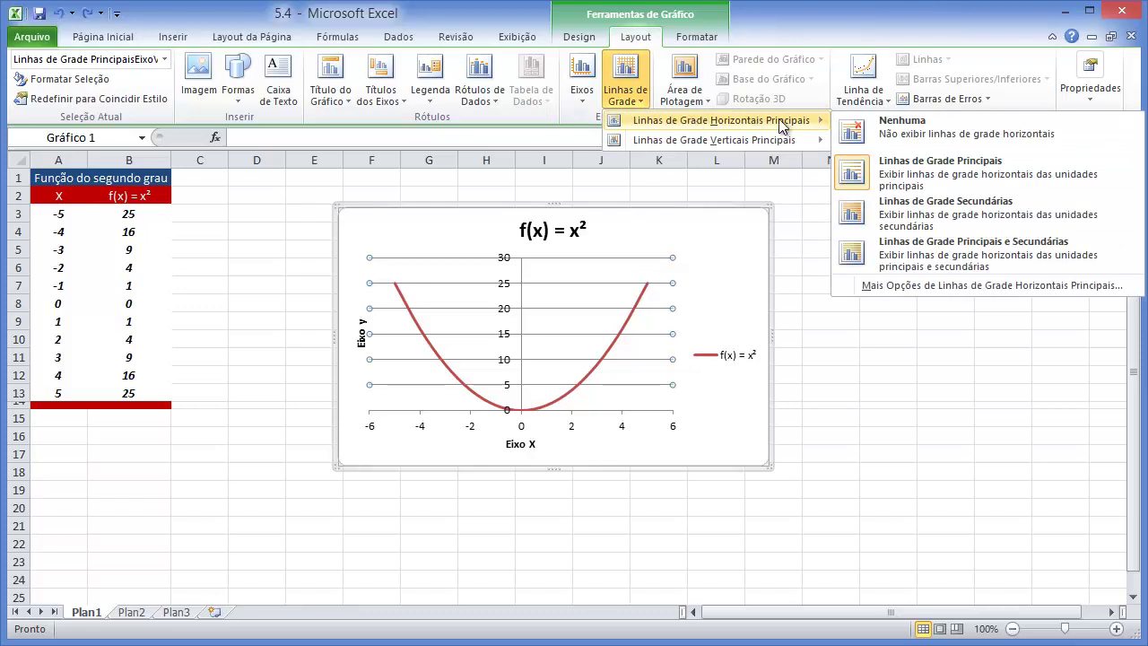
{"action": "left_click", "coordinate": [888, 131]}
{"action": "left_click", "coordinate": [886, 325]}
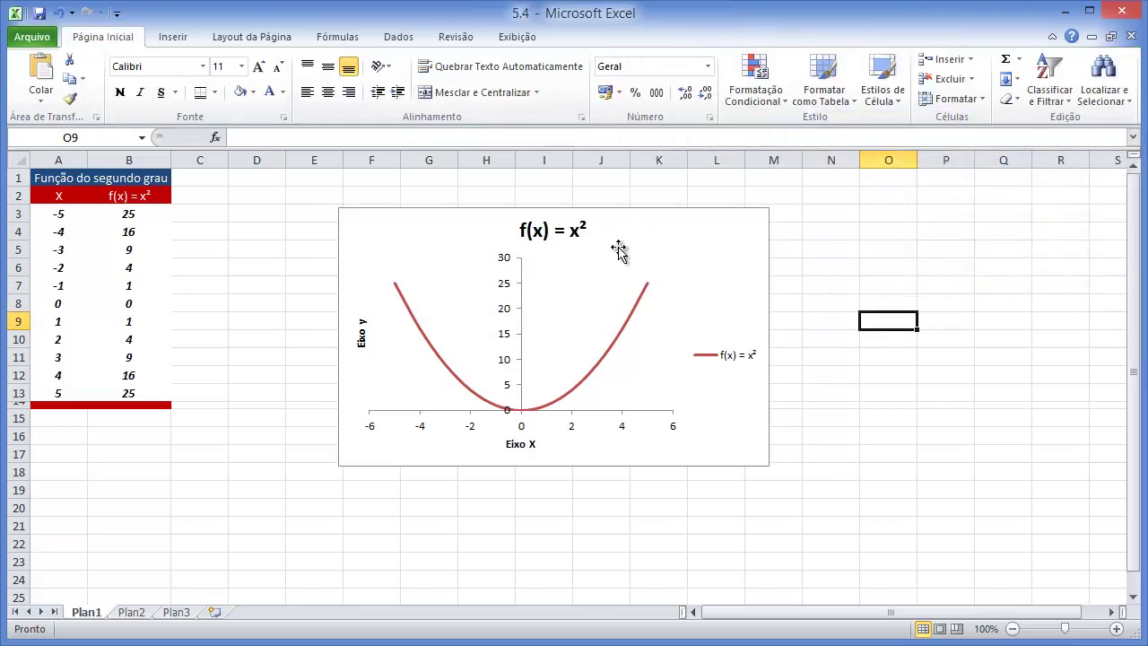
Turn the chart's horizontal gridlines back on with the Linhas de Grade Principais option
{"action": "left_click", "coordinate": [645, 273]}
{"action": "left_click", "coordinate": [679, 243]}
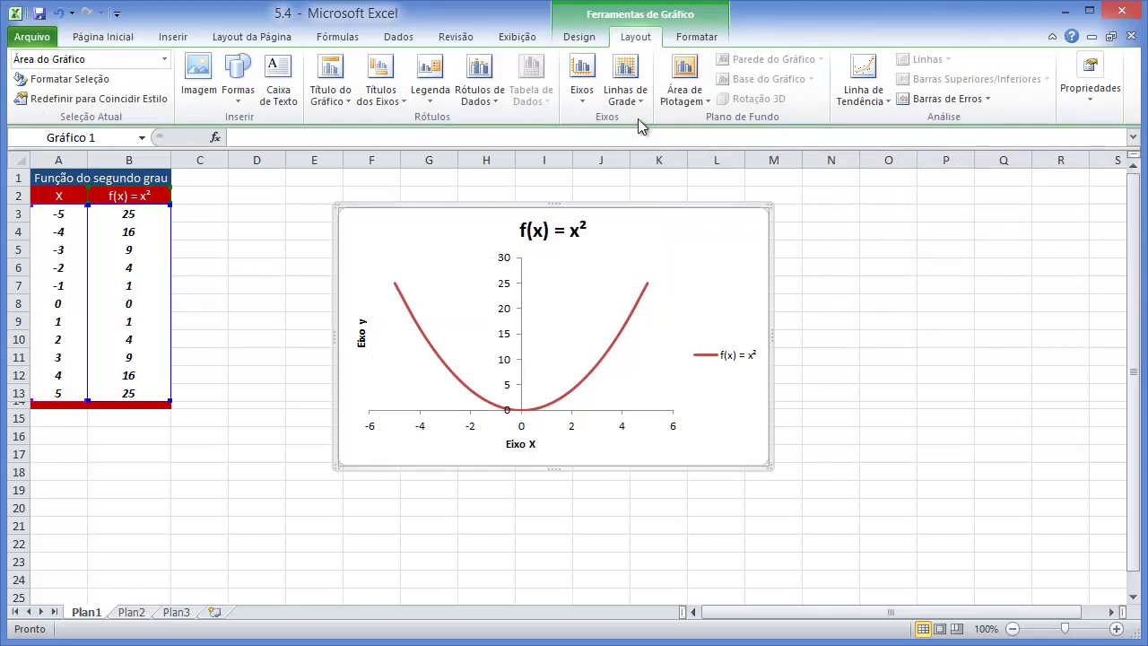
{"action": "left_click", "coordinate": [625, 93]}
{"action": "mouse_move", "coordinate": [695, 131]}
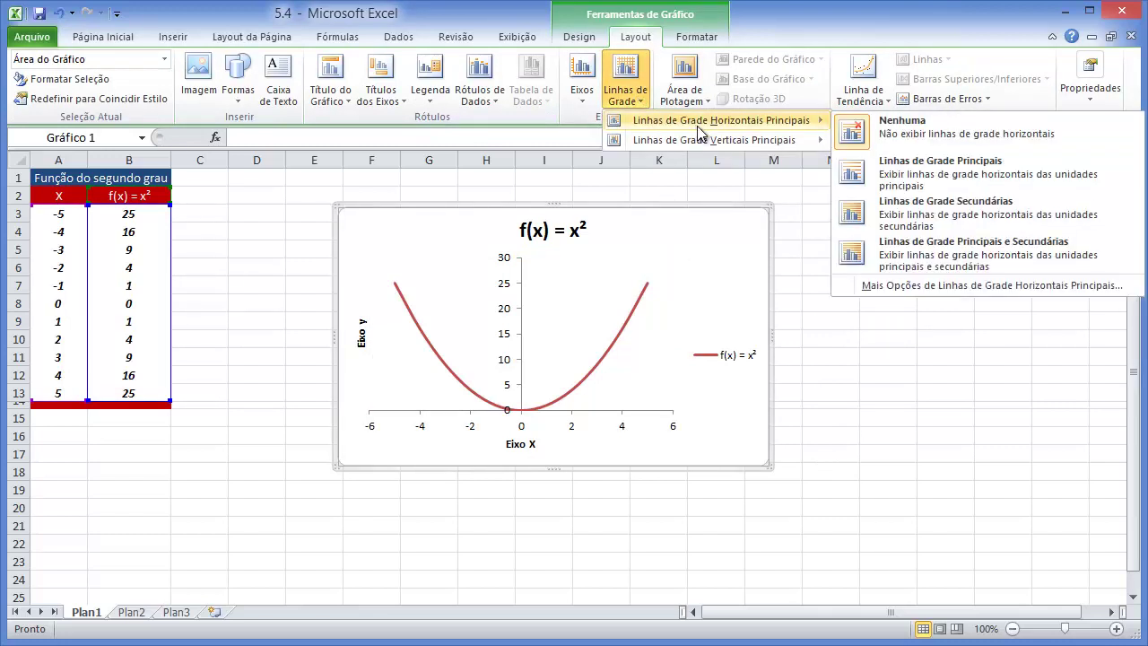
{"action": "left_click", "coordinate": [907, 167]}
Add major vertical gridlines to the chart
{"action": "left_click", "coordinate": [634, 97]}
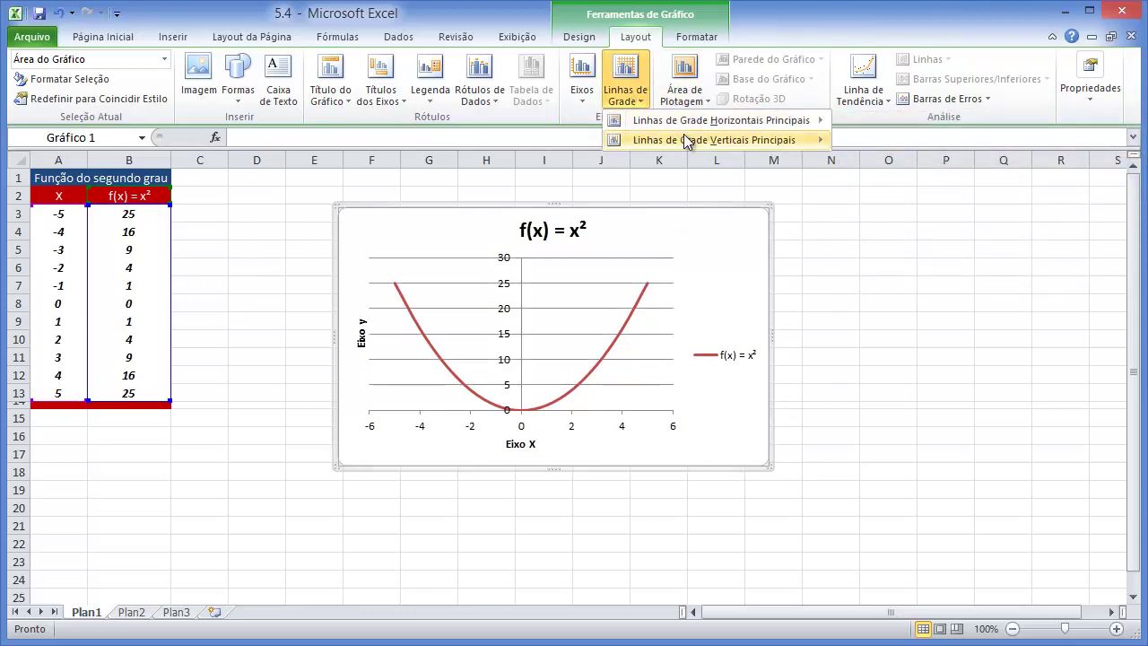
{"action": "mouse_move", "coordinate": [687, 136]}
{"action": "left_click", "coordinate": [900, 186]}
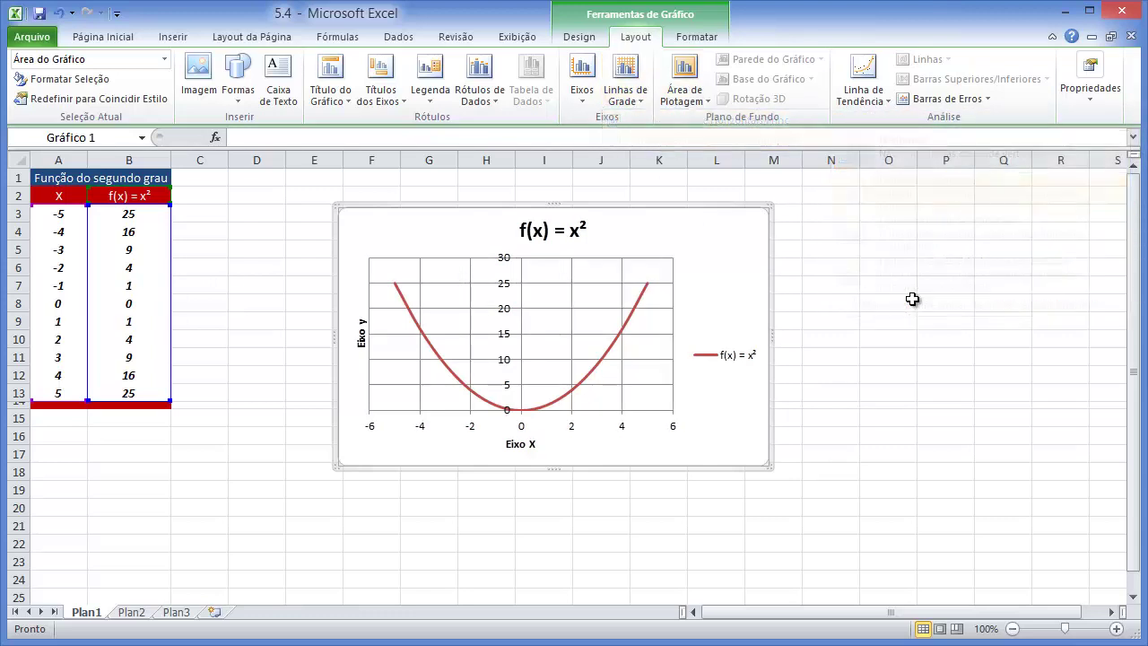